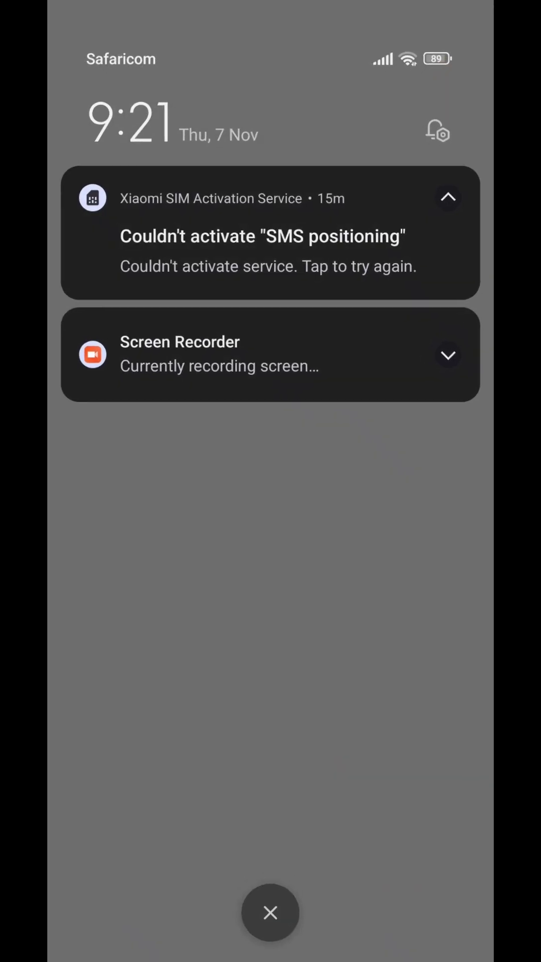
# Step: Retry the SIM Activation SMS positioning notification, then cancel the 'Couldn't activate service' error
pyautogui.click(271, 233)
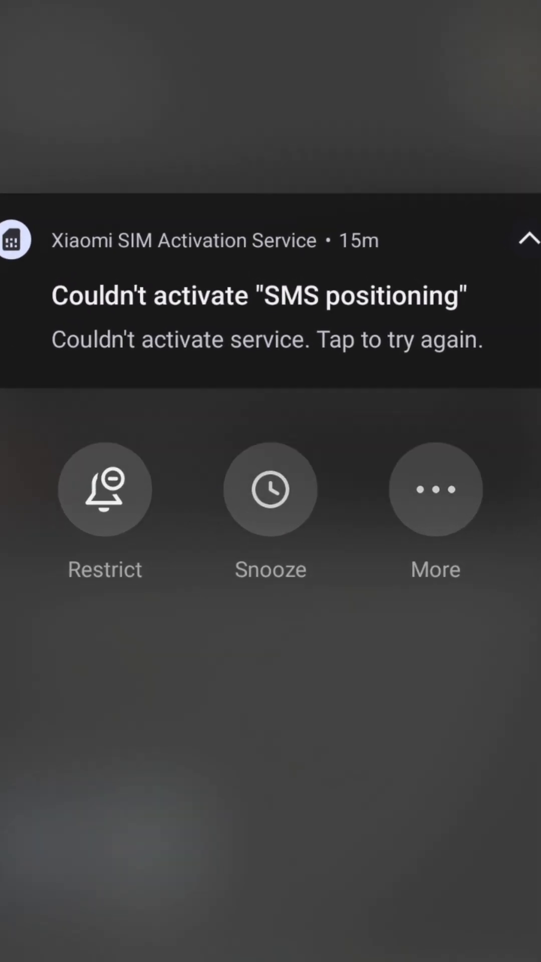
pyautogui.click(271, 309)
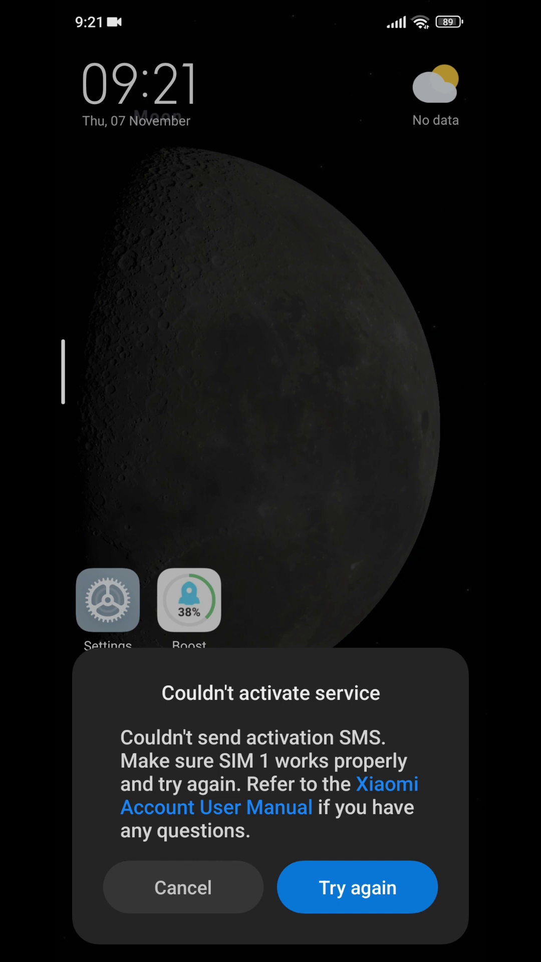
pyautogui.click(182, 887)
pyautogui.click(352, 893)
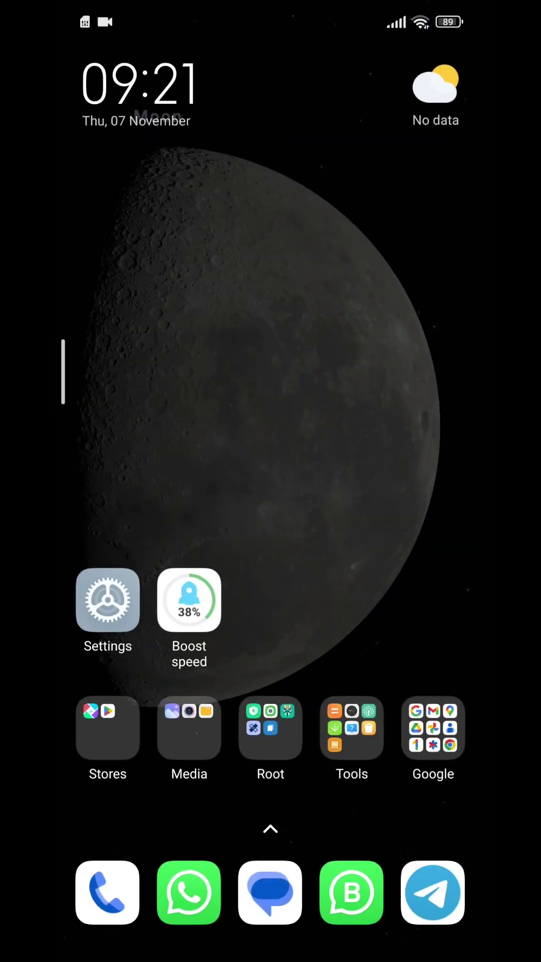
# Step: Pull down the notification shade to check pending notifications over the home screen
pyautogui.moveTo(270, 15); pyautogui.dragTo(271, 451)
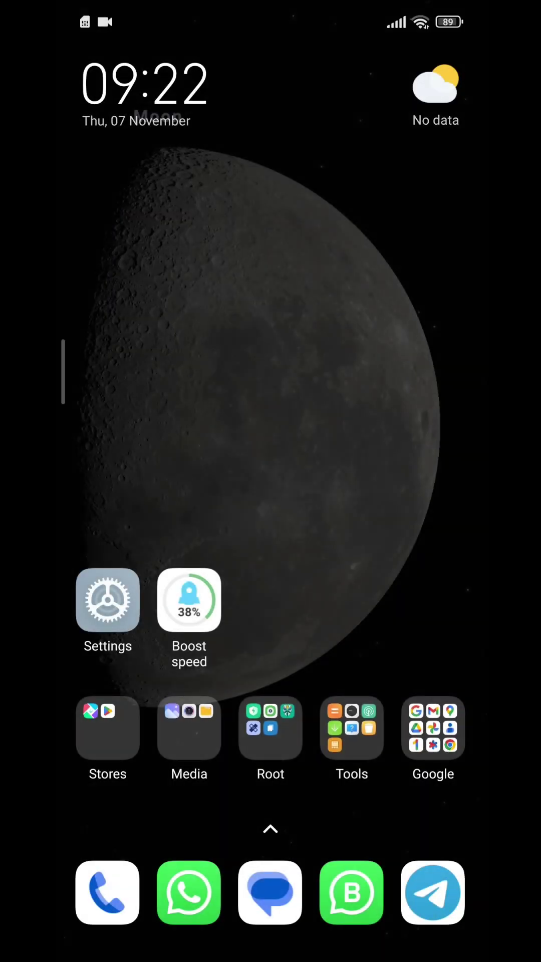
# Step: Open Settings and go to the installed Apps list
pyautogui.click(108, 600)
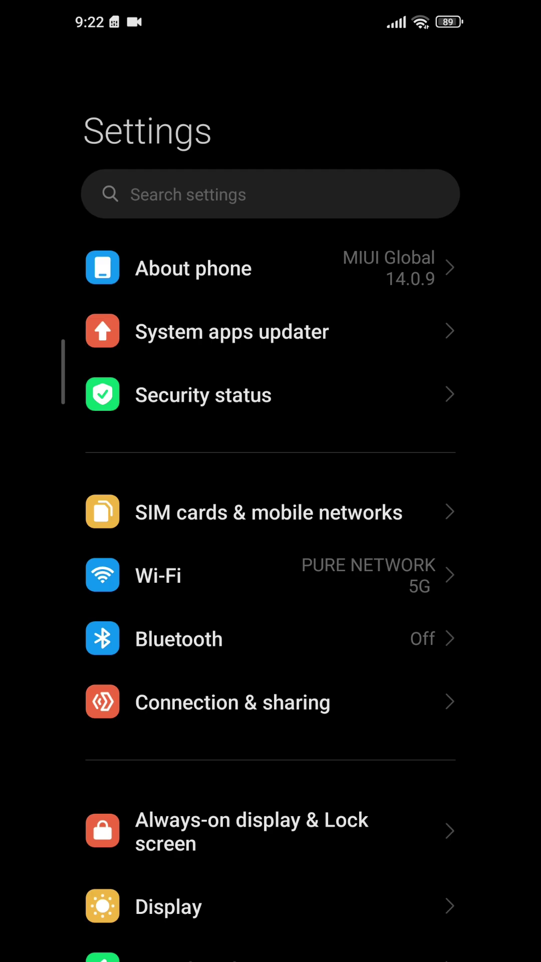
pyautogui.scroll(-10, 271, 527)
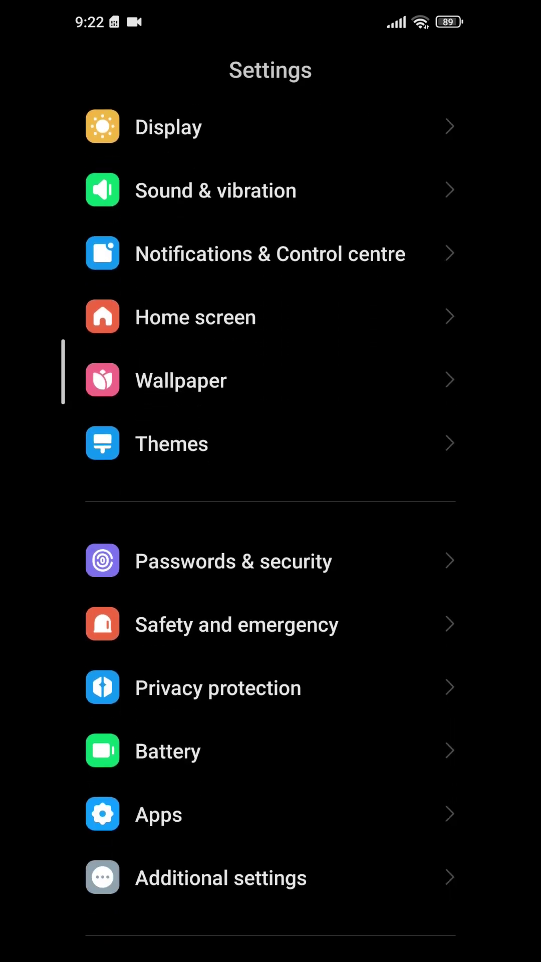
pyautogui.click(271, 794)
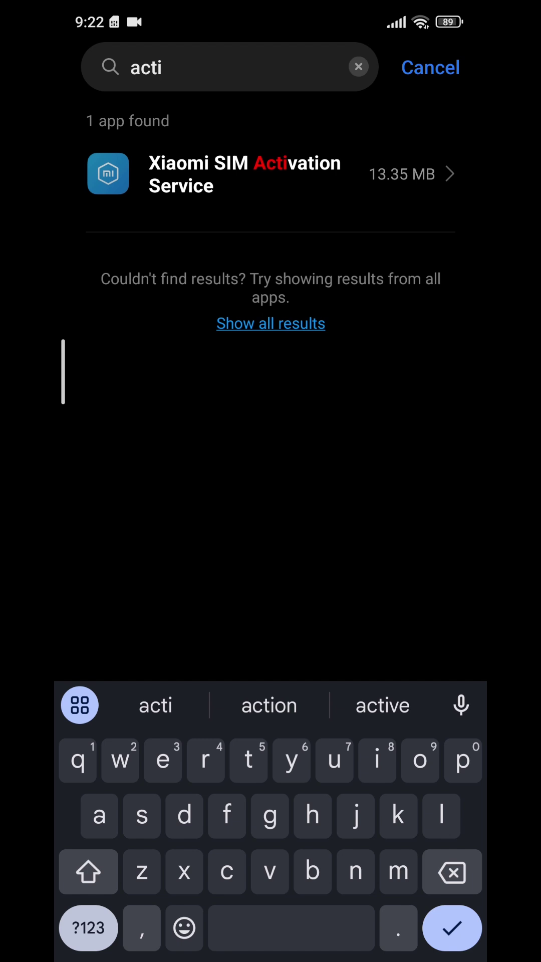
# Step: Switch off Show notifications for Xiaomi SIM Activation Service in its app info
pyautogui.click(271, 174)
pyautogui.scroll(-3, 271, 602)
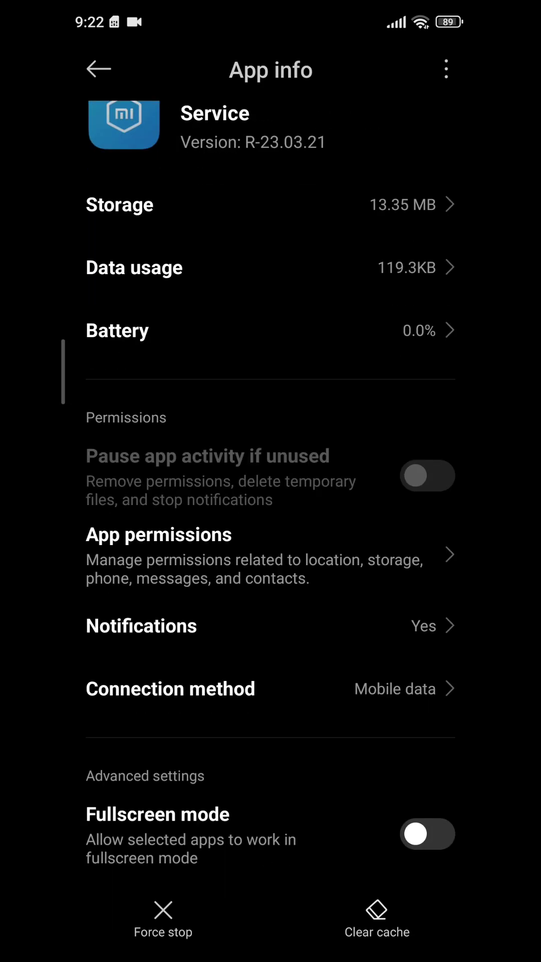
pyautogui.click(271, 625)
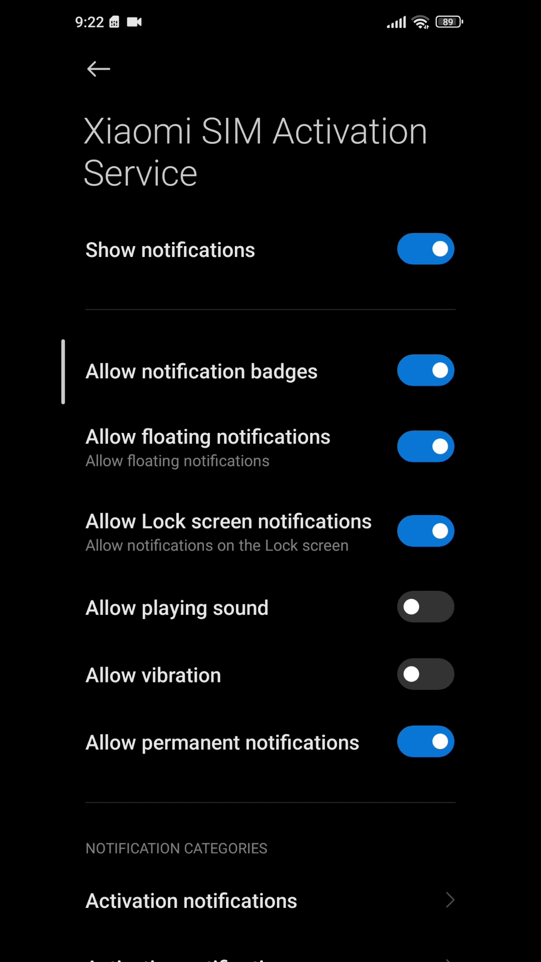
pyautogui.click(425, 249)
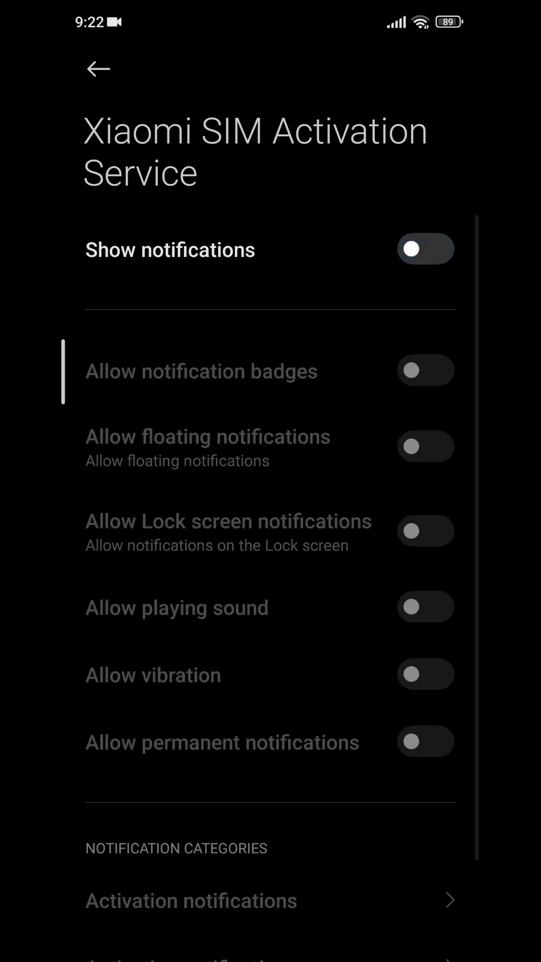